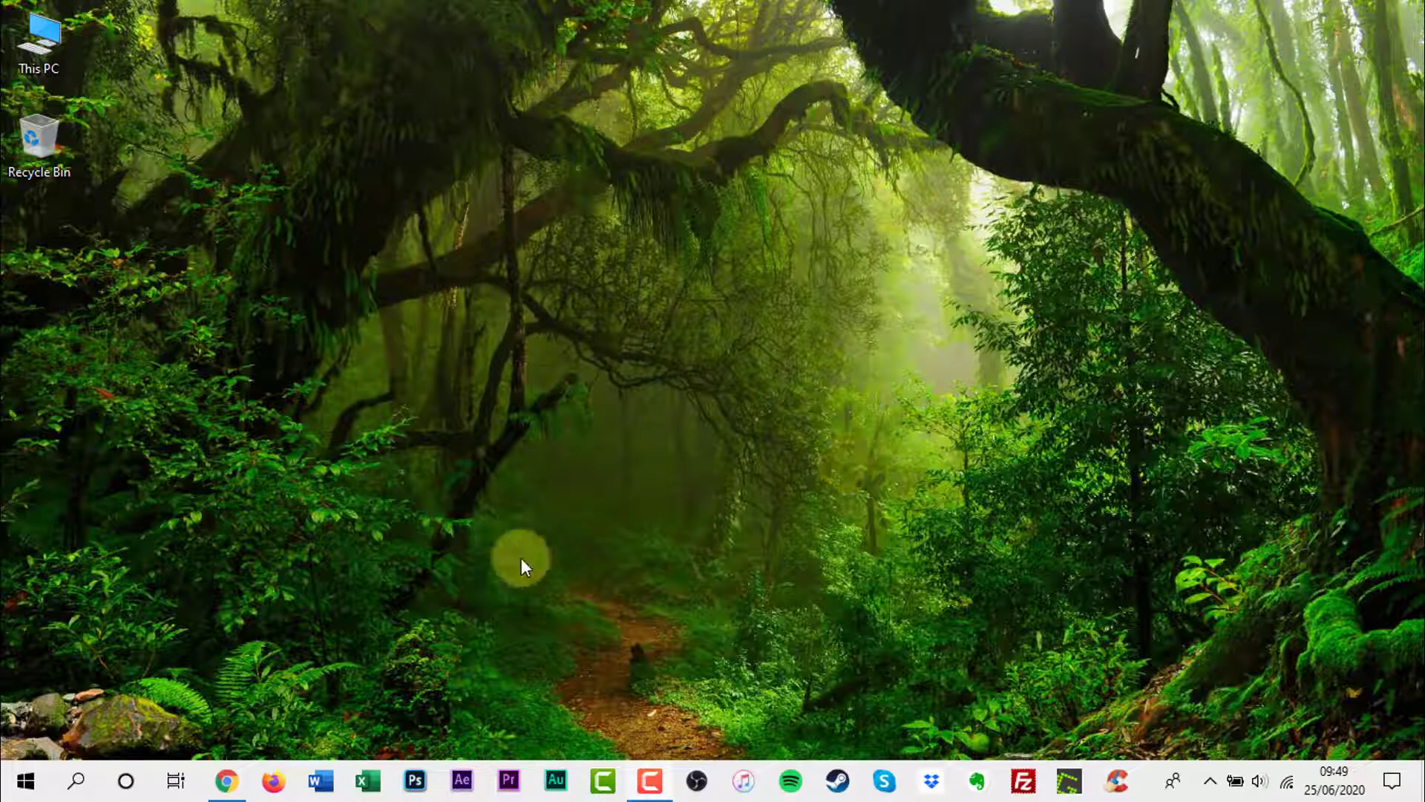
Step: Bring up Chrome and go to Settings from the Facebook account menu
click(223, 782)
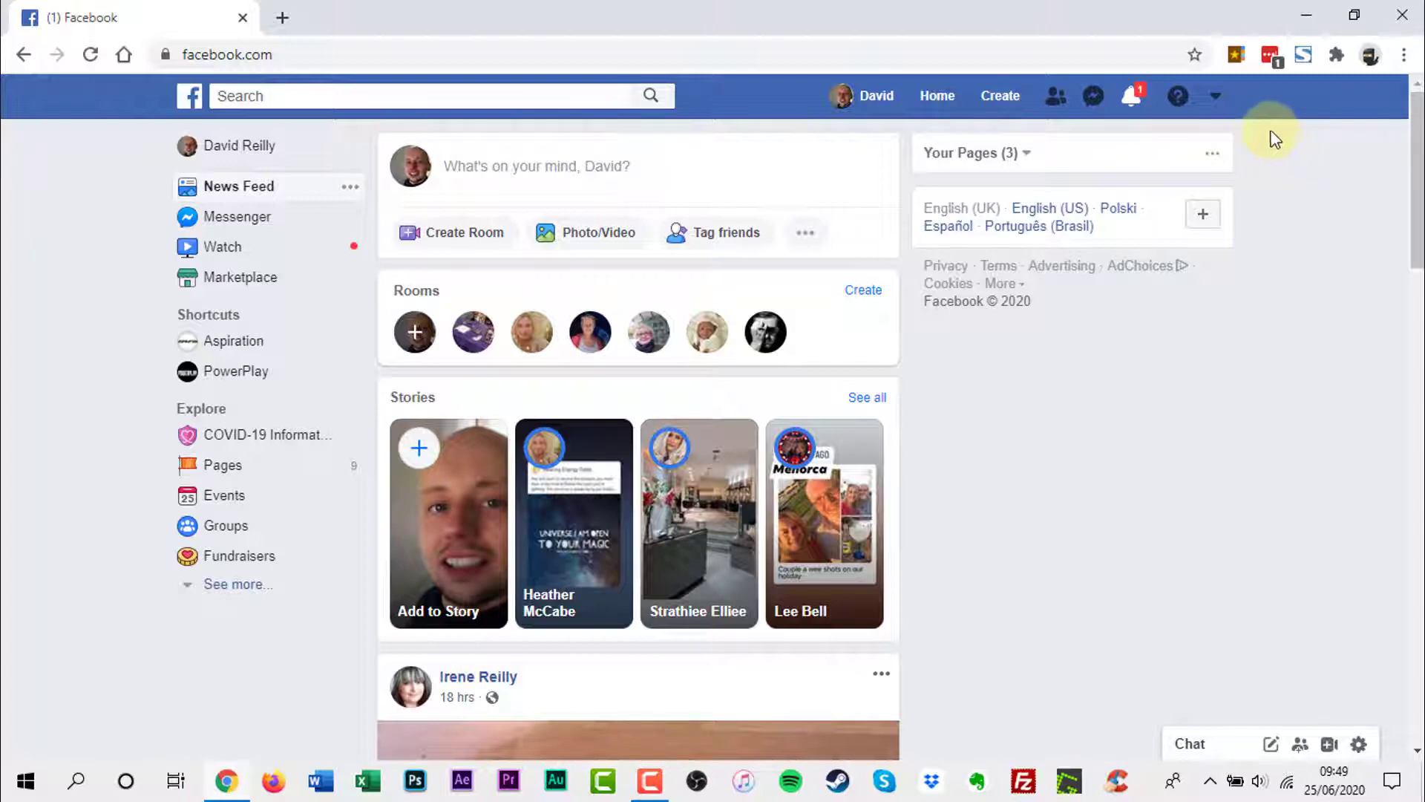
click(1216, 97)
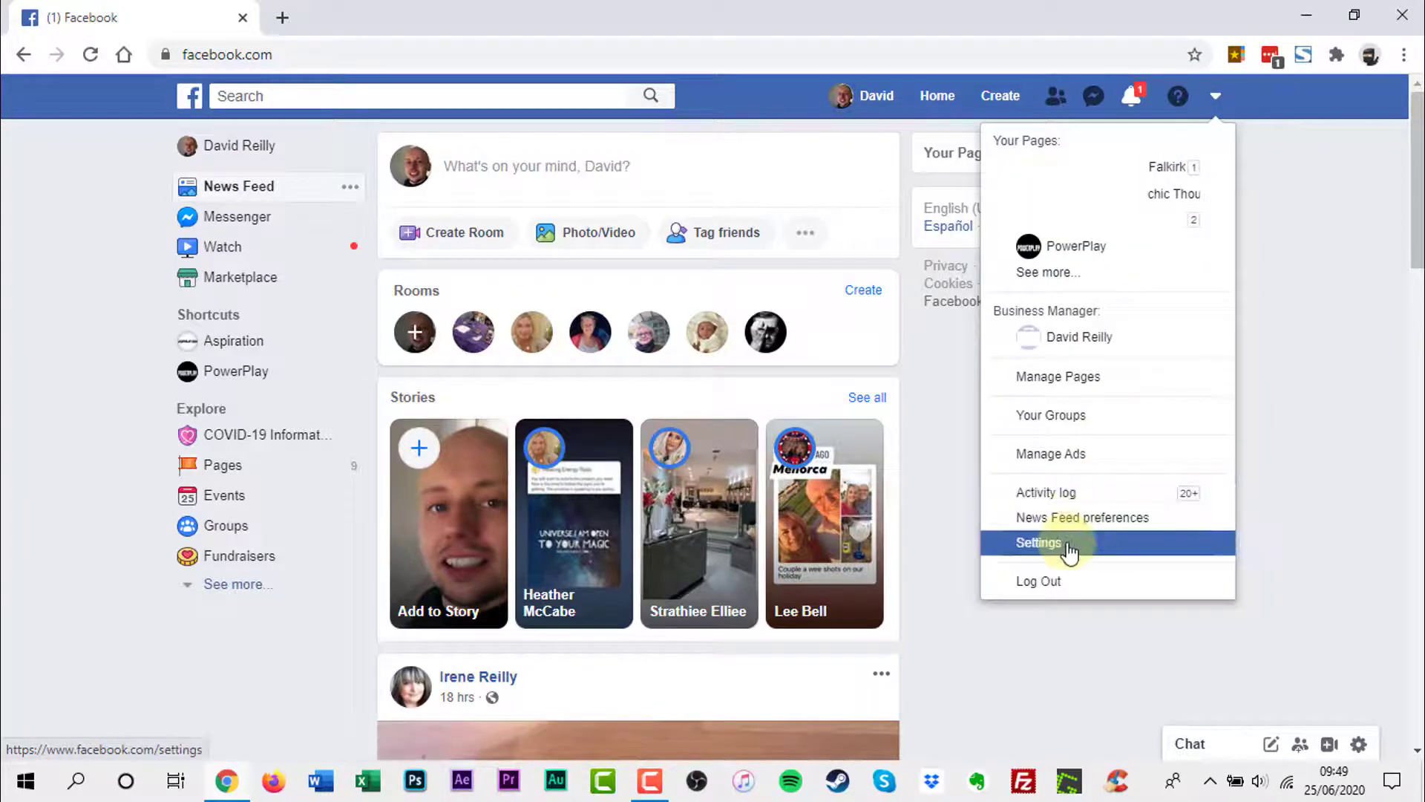
click(1040, 544)
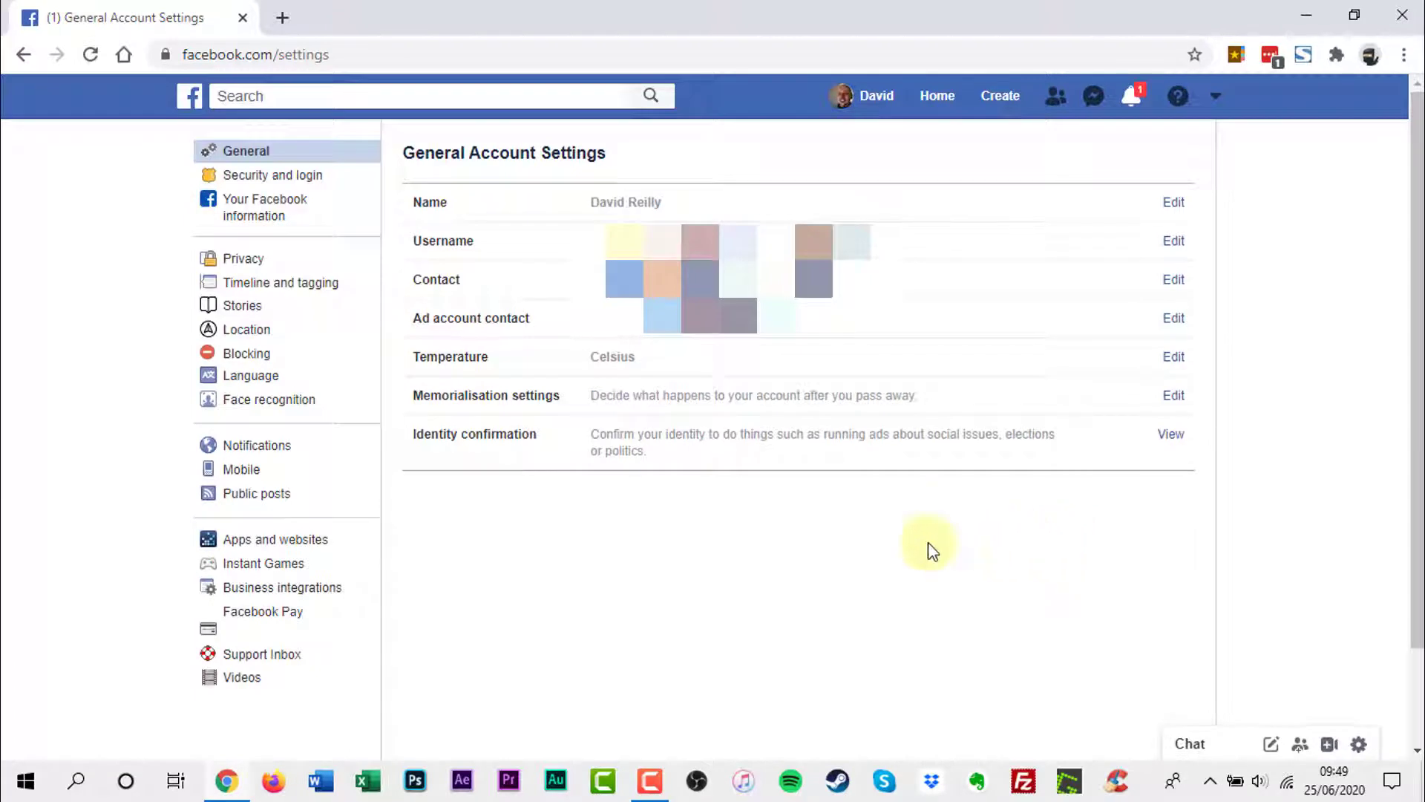
Step: Review the Expired and Removed app lists, then return to the Active list
click(333, 543)
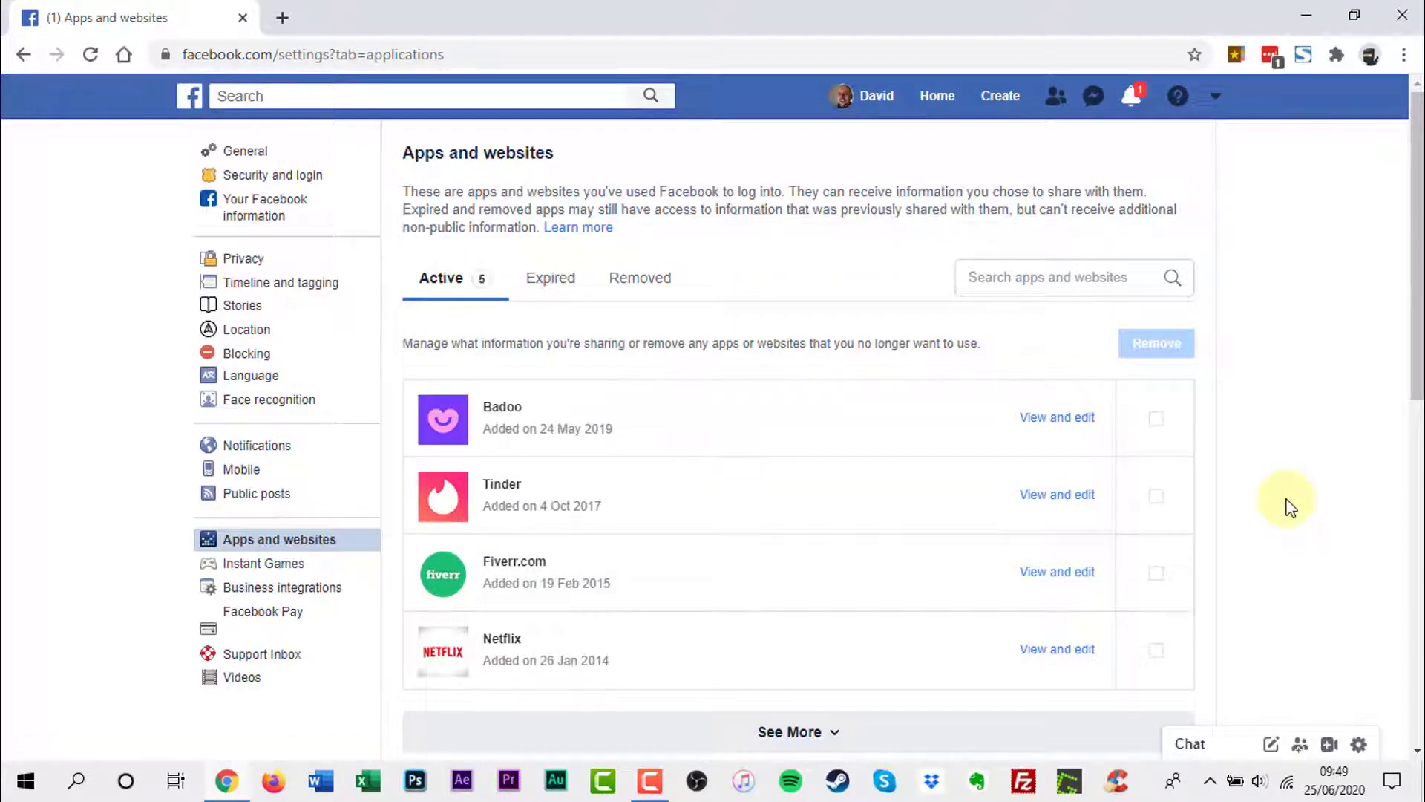
click(541, 288)
click(645, 282)
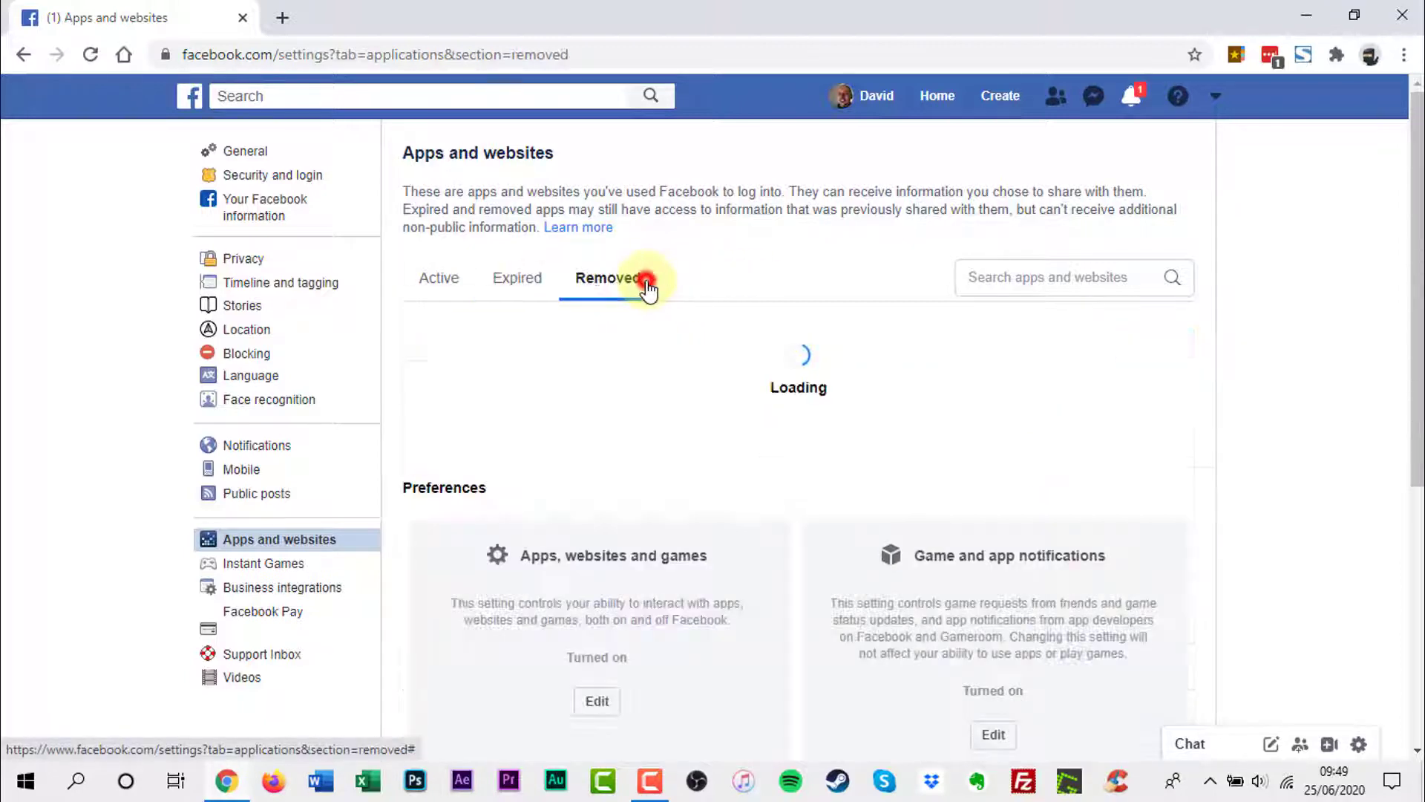
click(440, 279)
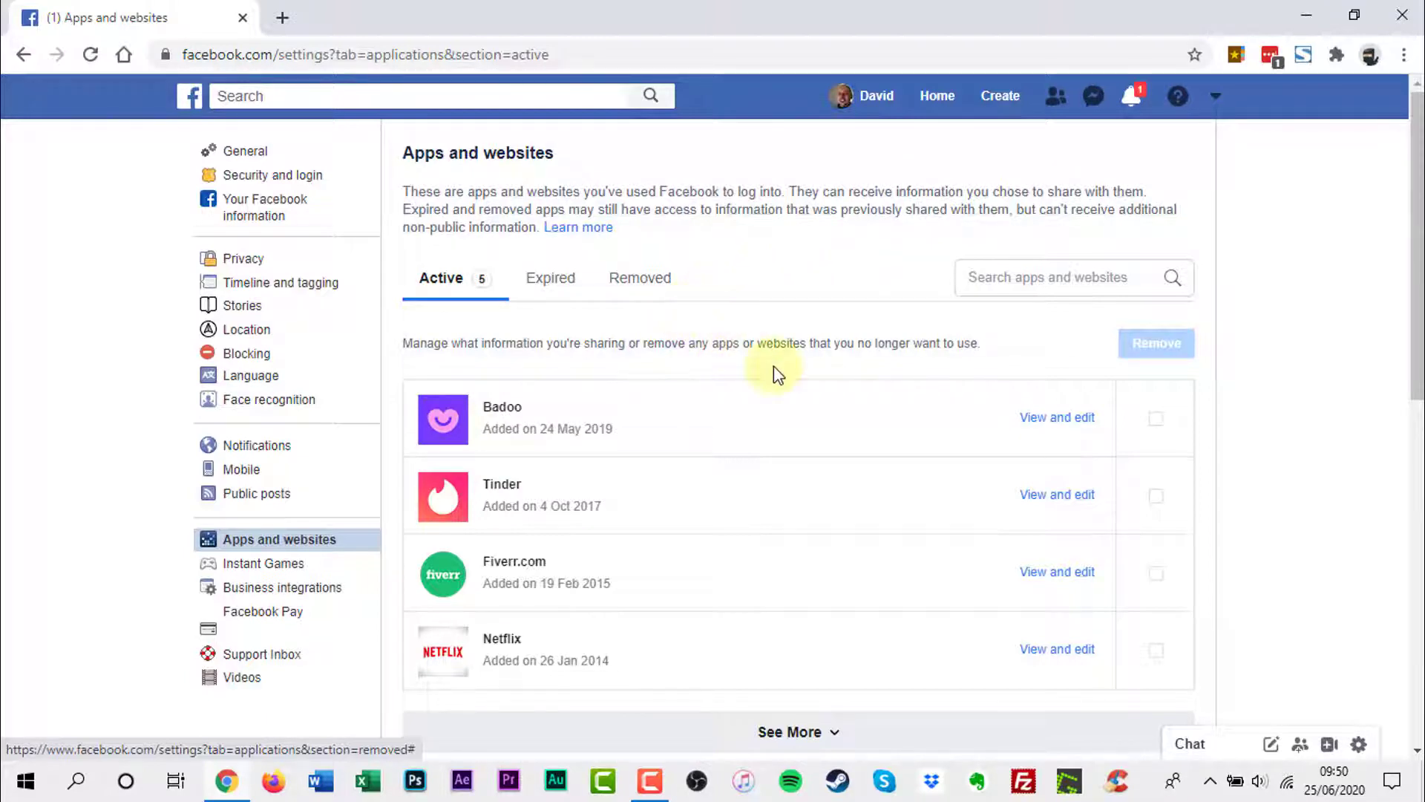
Step: Select Badoo in the active apps list and start its removal
click(1157, 423)
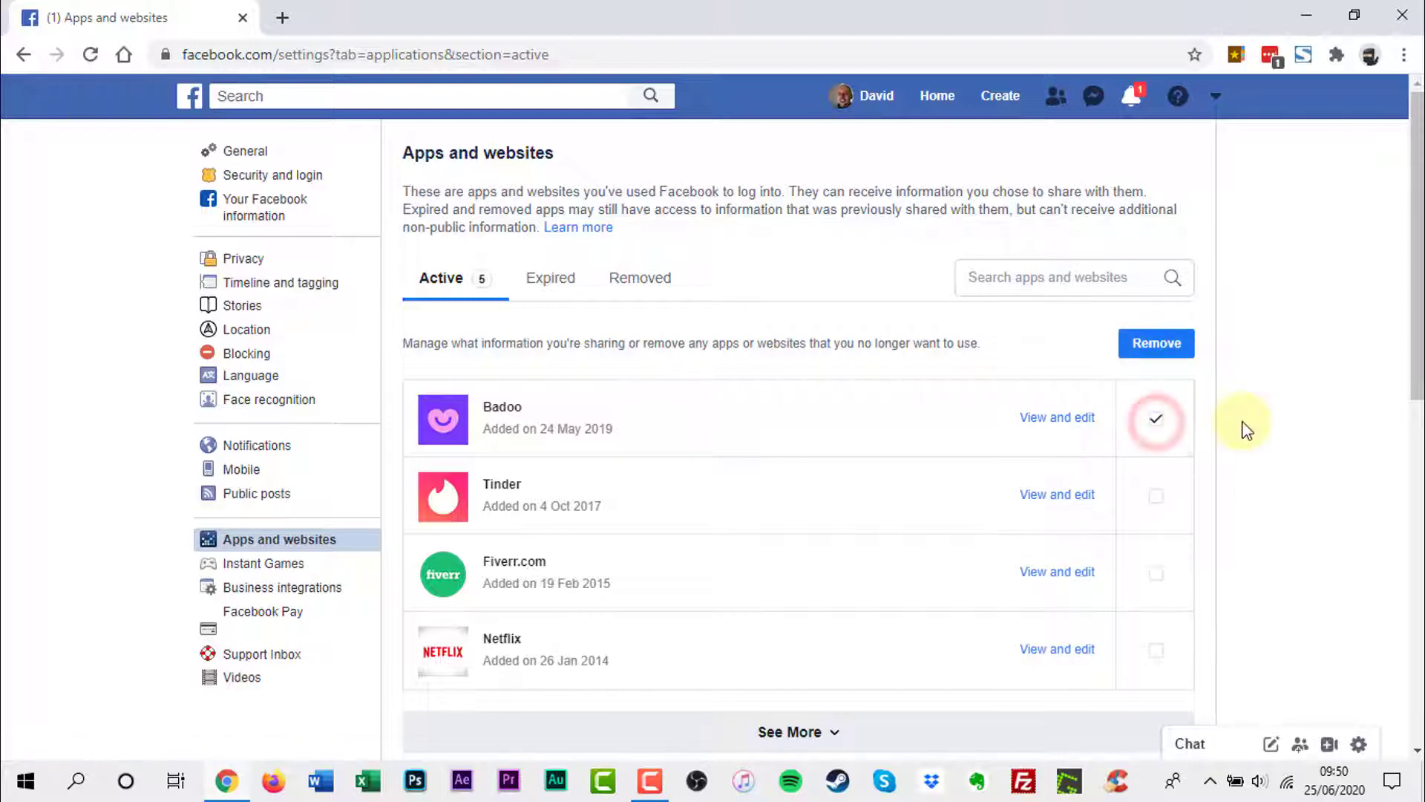
click(1156, 345)
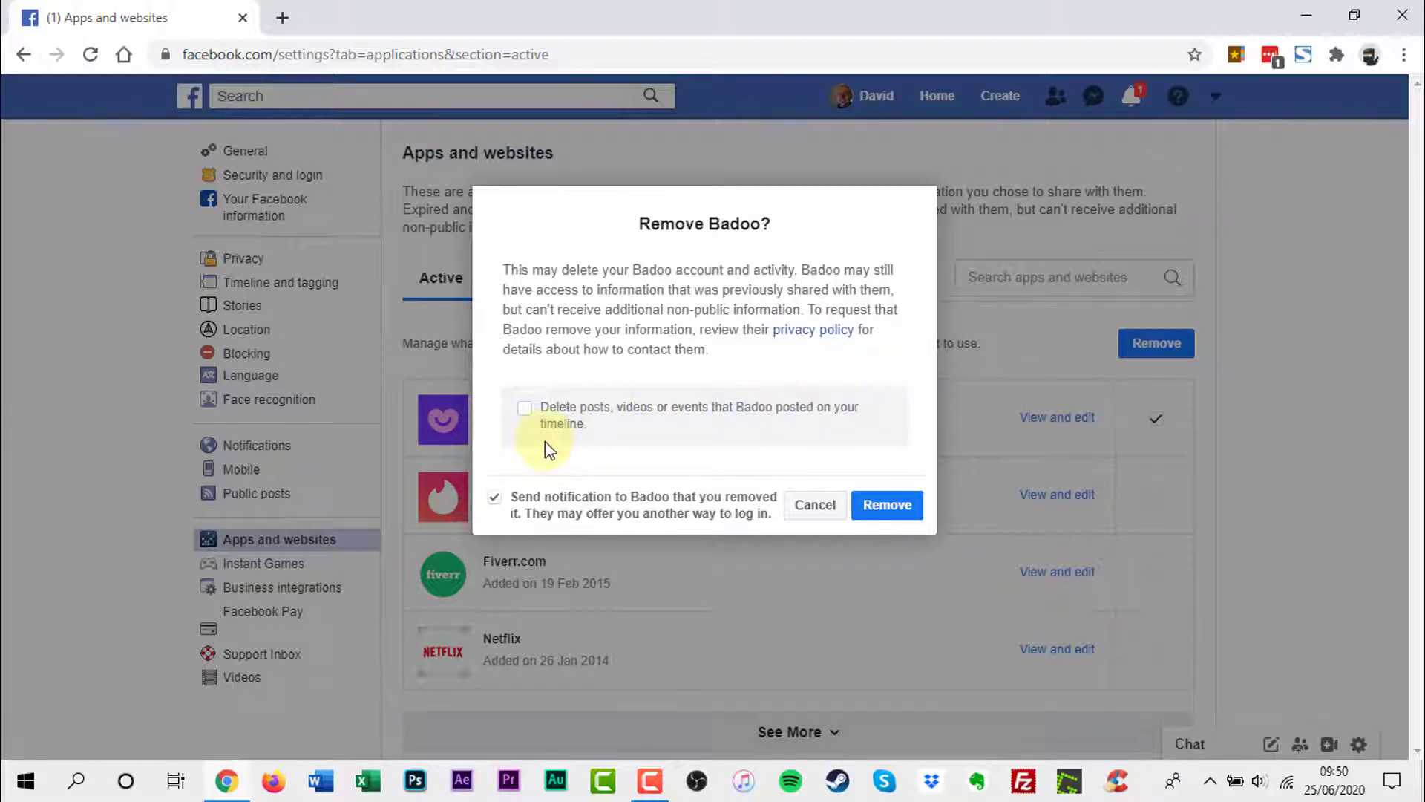
Step: Remove Badoo, including the posts, videos and events it posted on the timeline
click(524, 408)
click(886, 507)
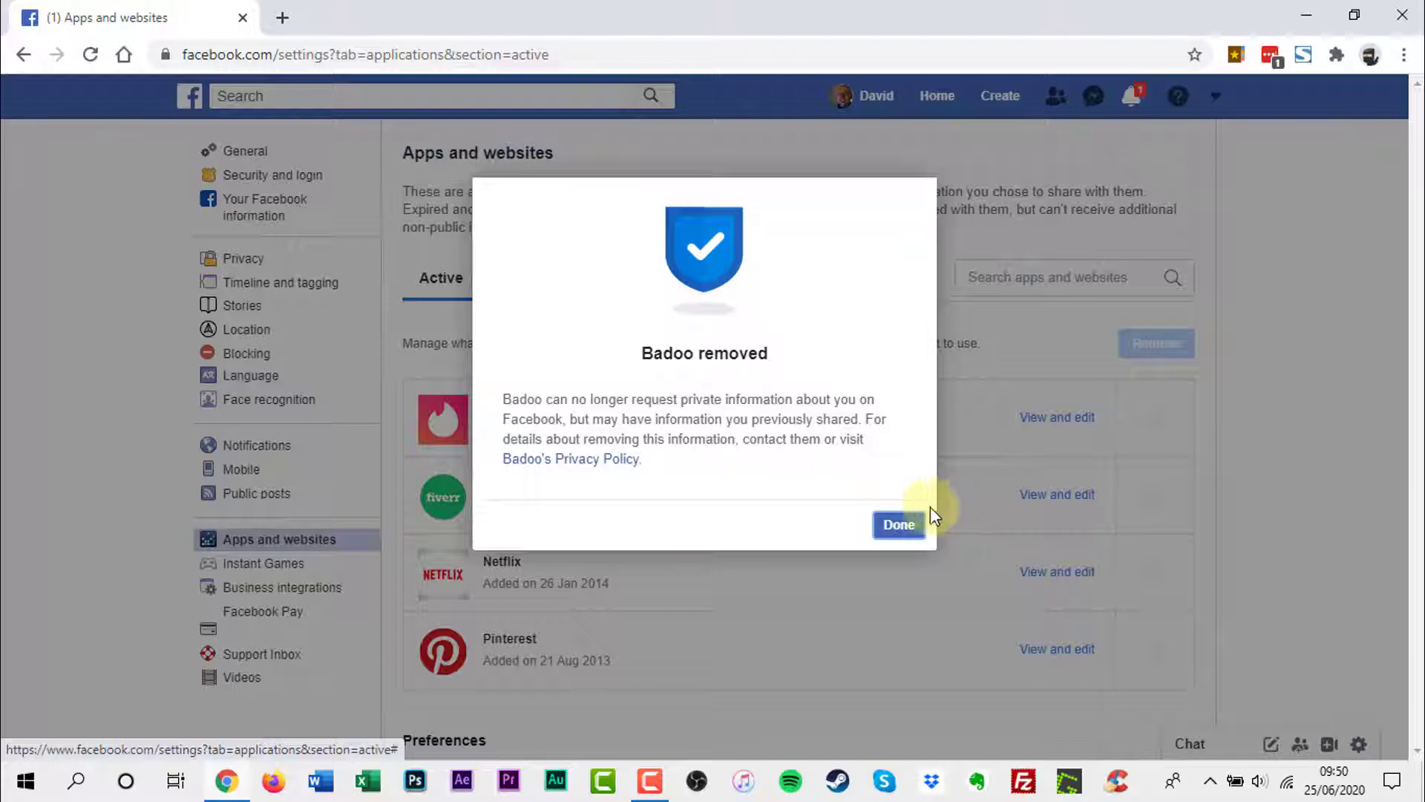
Step: Dismiss the 'Badoo removed' confirmation dialog
click(898, 526)
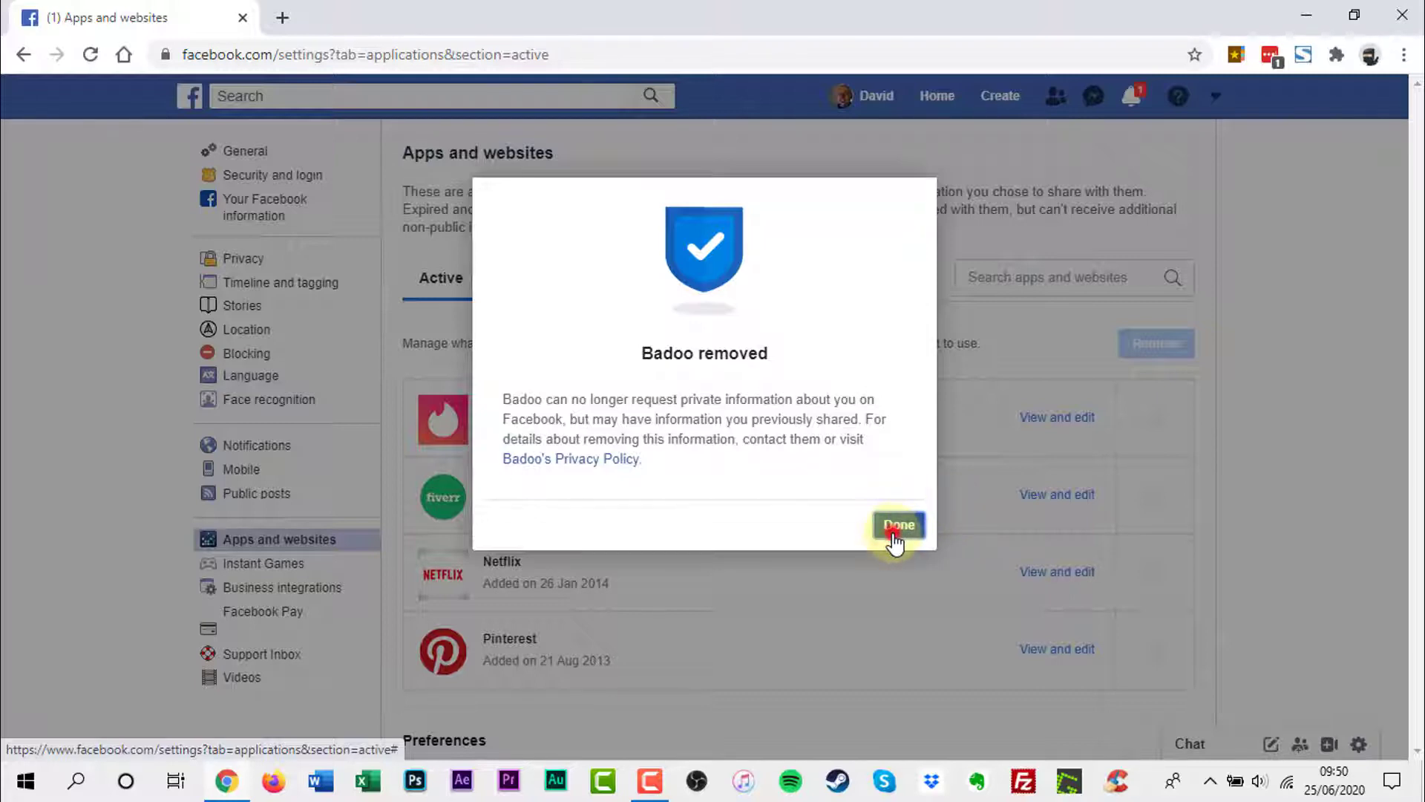